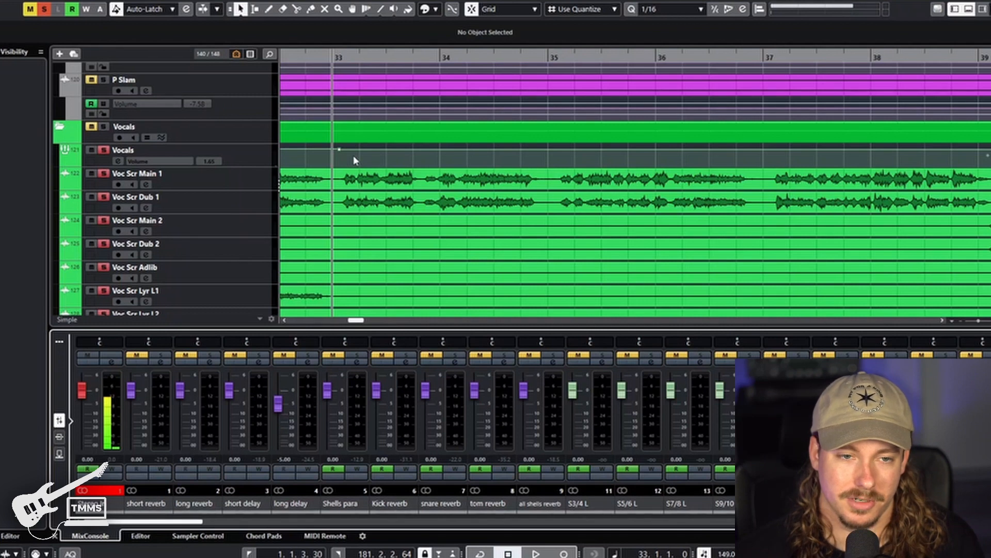
Play back the dry vocals from bar 33 and stop playback.
key("space")
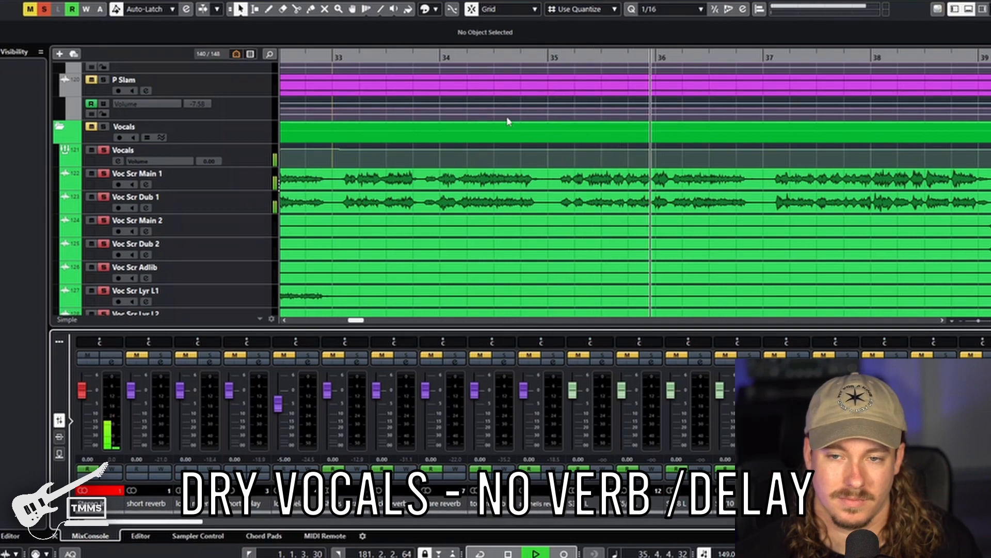
key("space")
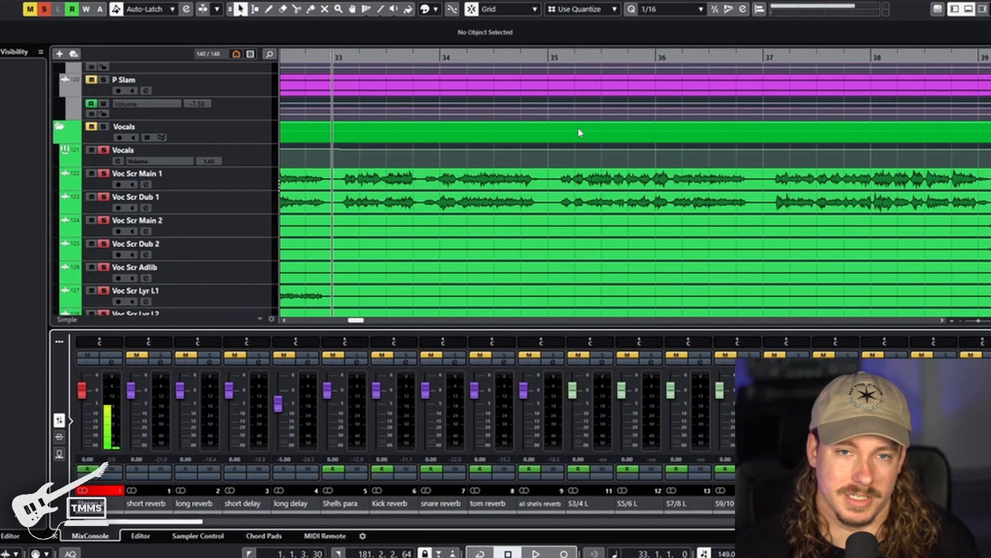
Add four stereo effect tracks without an effect under the Vocals group track, and move the group track below them.
right_click(250, 153)
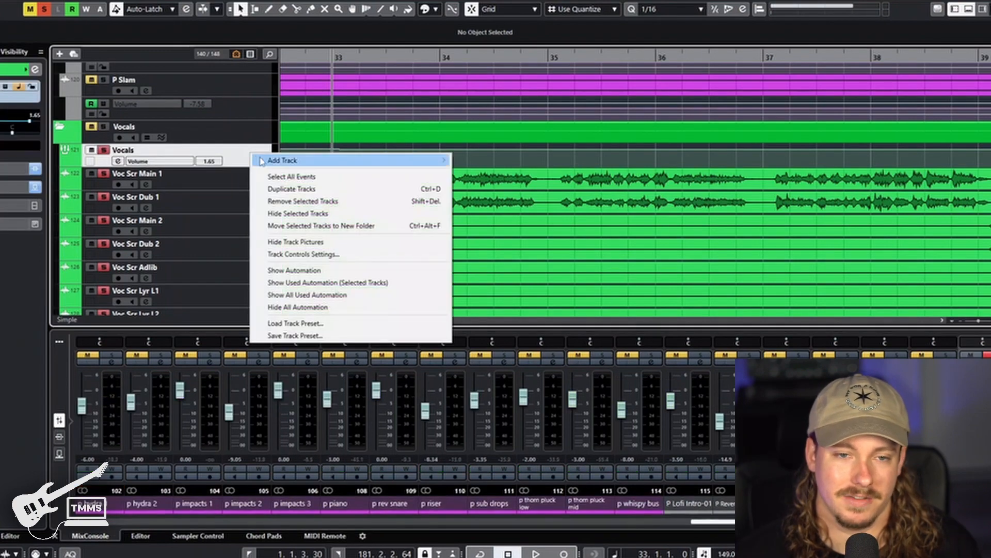
mouse_move(261, 159)
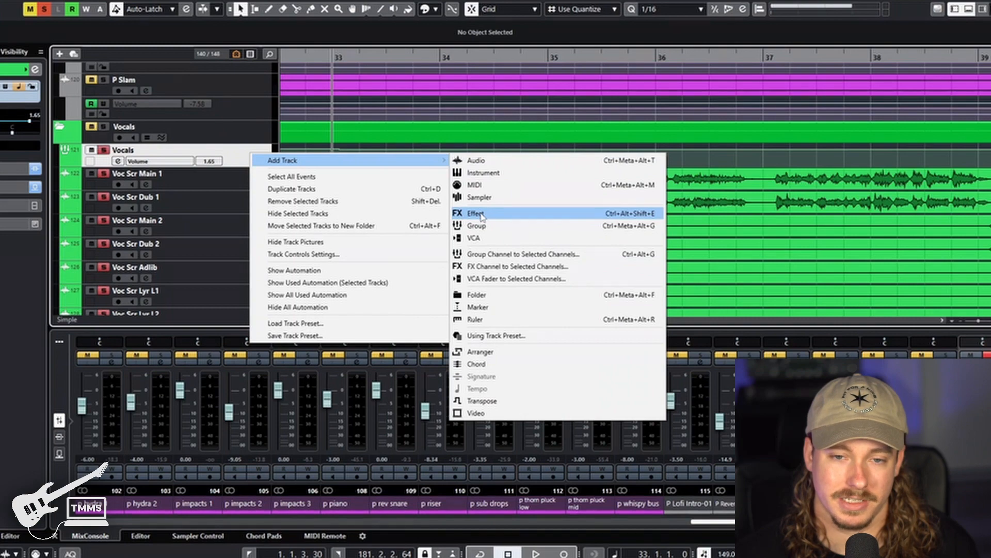
left_click(482, 215)
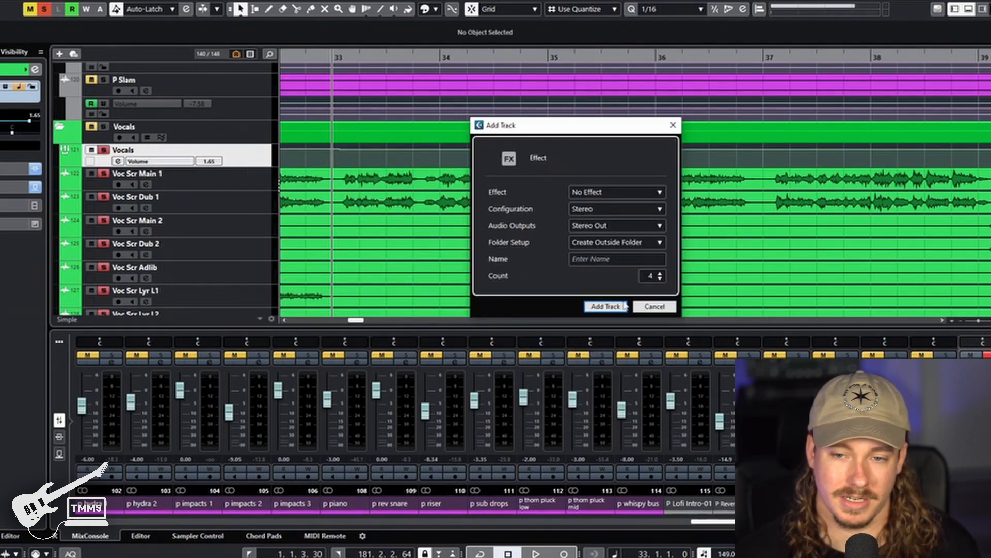
left_click(605, 306)
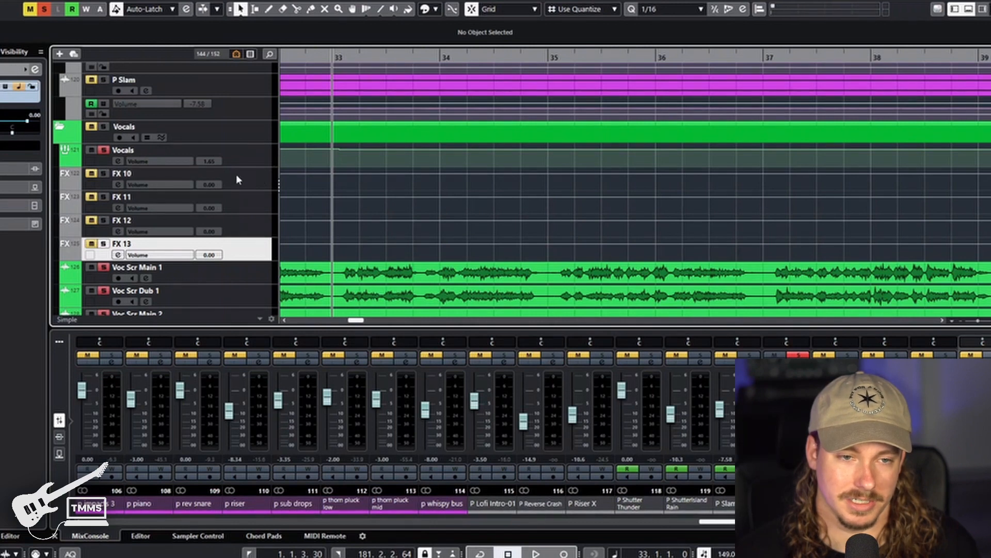
left_click_drag(251, 156, 252, 261)
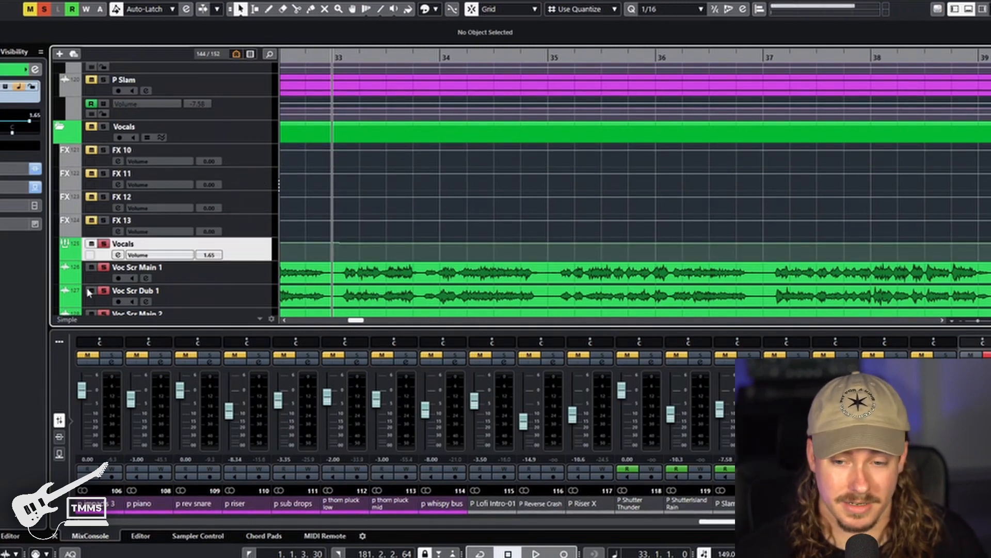
left_click(253, 158)
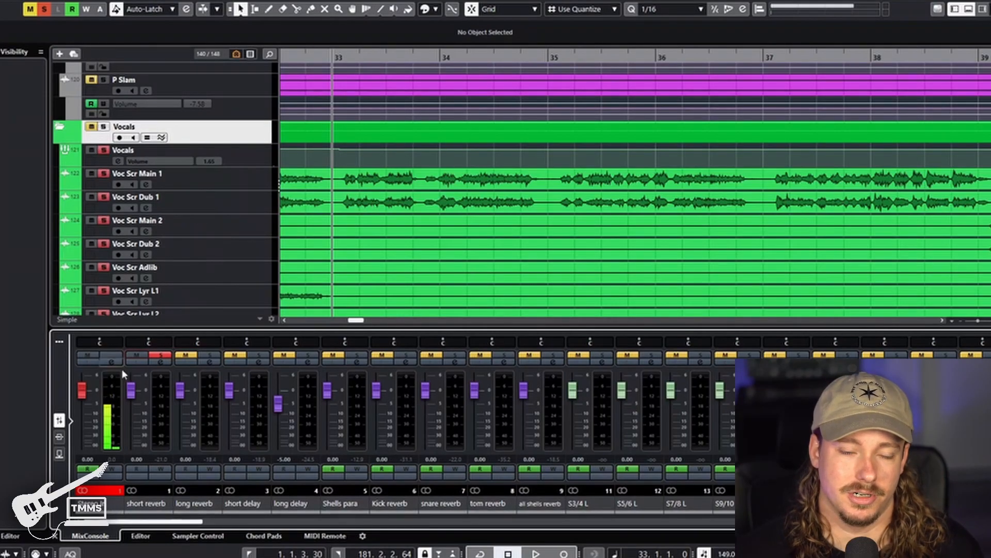
Open the short reverb channel's settings and its Micro Digital Reverberator insert, arranging both windows so they can be viewed together.
left_click(160, 362)
left_click_drag(459, 76, 561, 95)
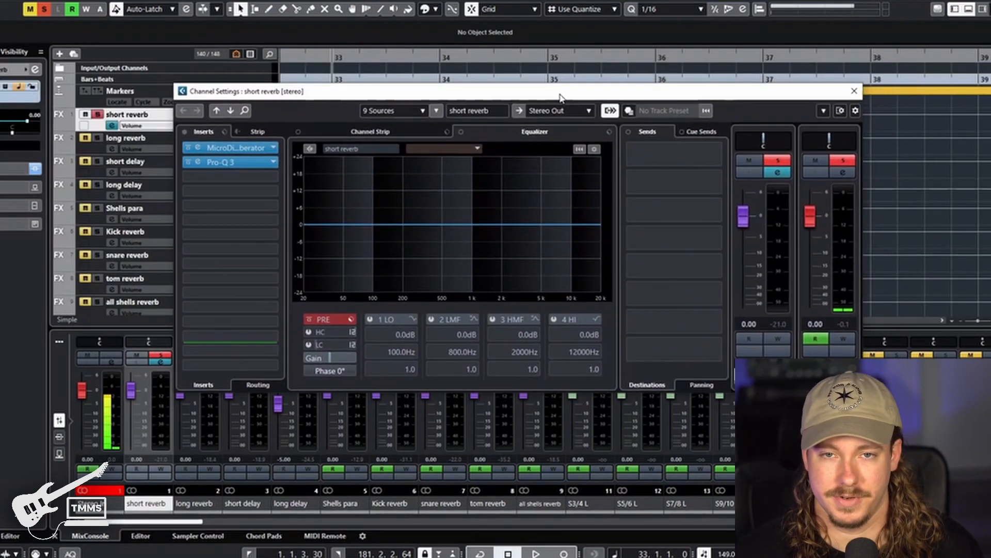
left_click(198, 147)
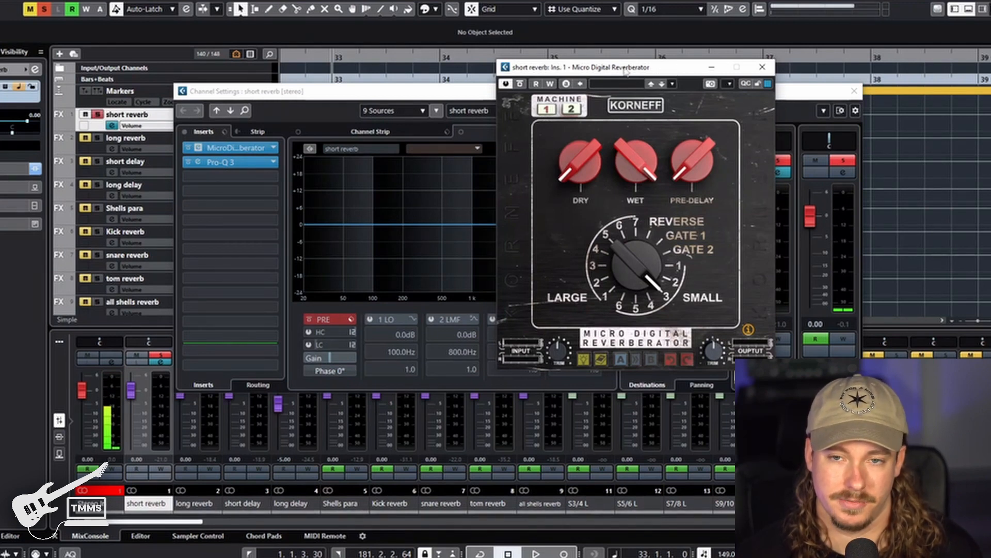
left_click_drag(625, 71, 473, 87)
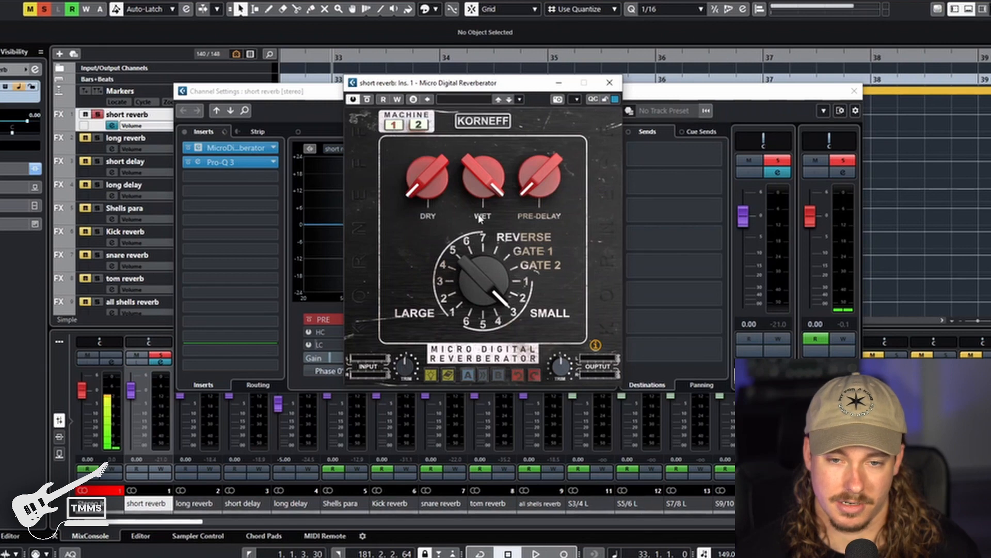
left_click_drag(447, 86, 442, 83)
left_click_drag(299, 93, 274, 146)
left_click_drag(532, 82, 530, 99)
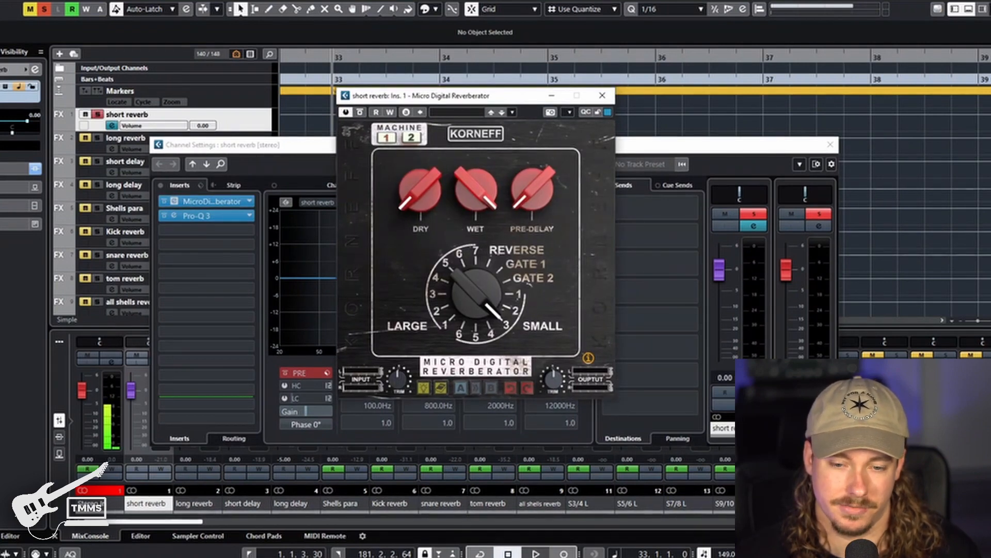
During playback, try the Large 1 program in the short reverb's Micro Digital Reverberator, return to Small 3 and close the plug-in.
left_click(536, 553)
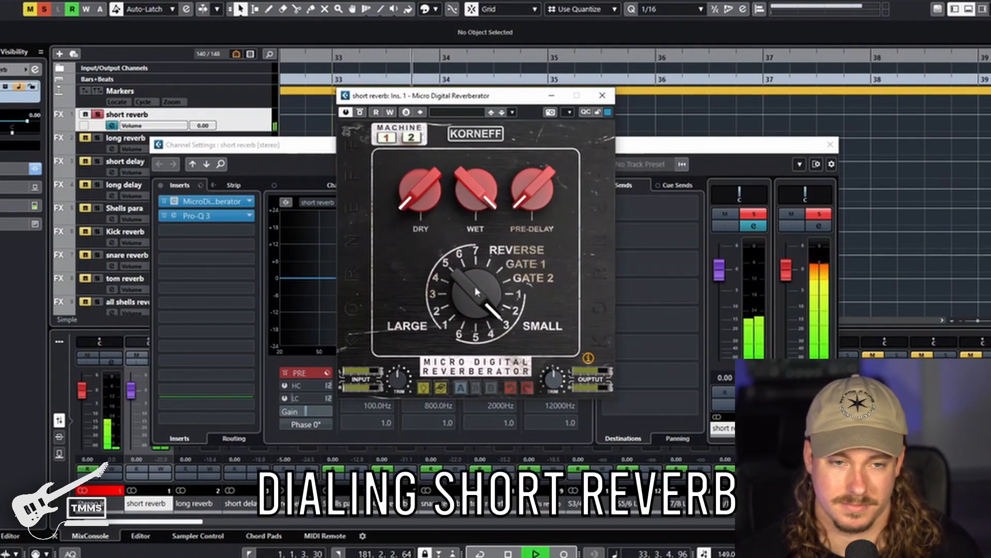
left_click_drag(474, 288, 426, 391)
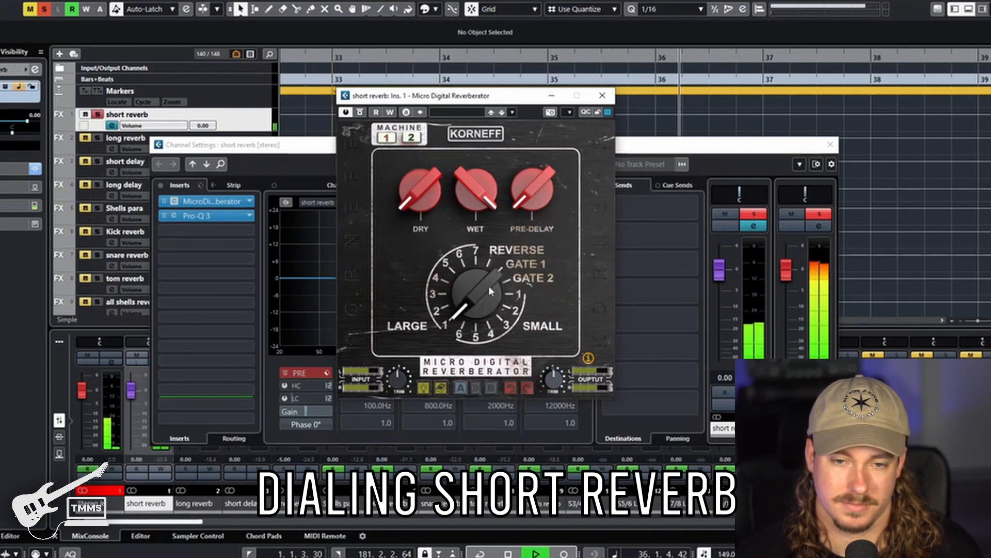
mouse_move(472, 292)
left_mouse_down()
mouse_move(478, 243)
mouse_move(490, 285)
mouse_move(472, 289)
left_mouse_up()
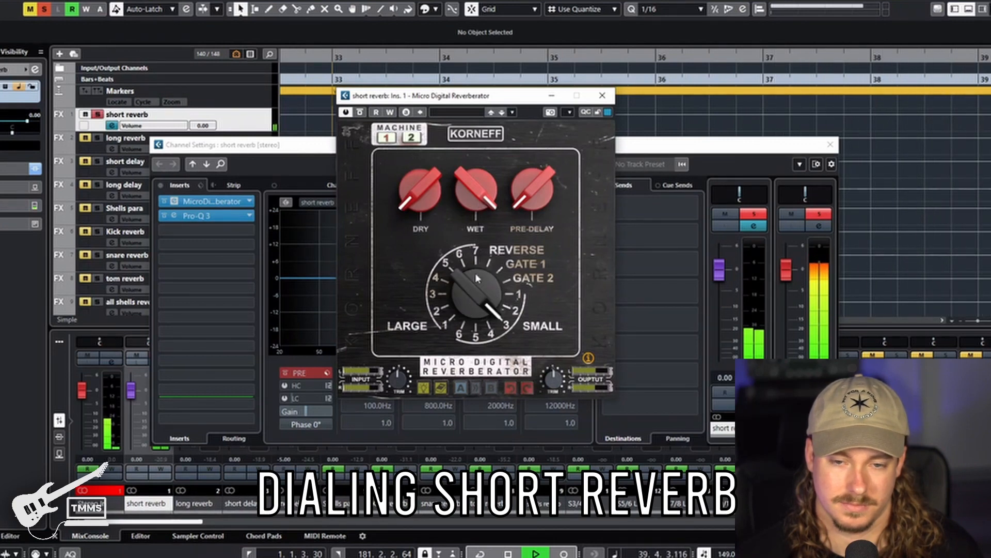
left_click(609, 98)
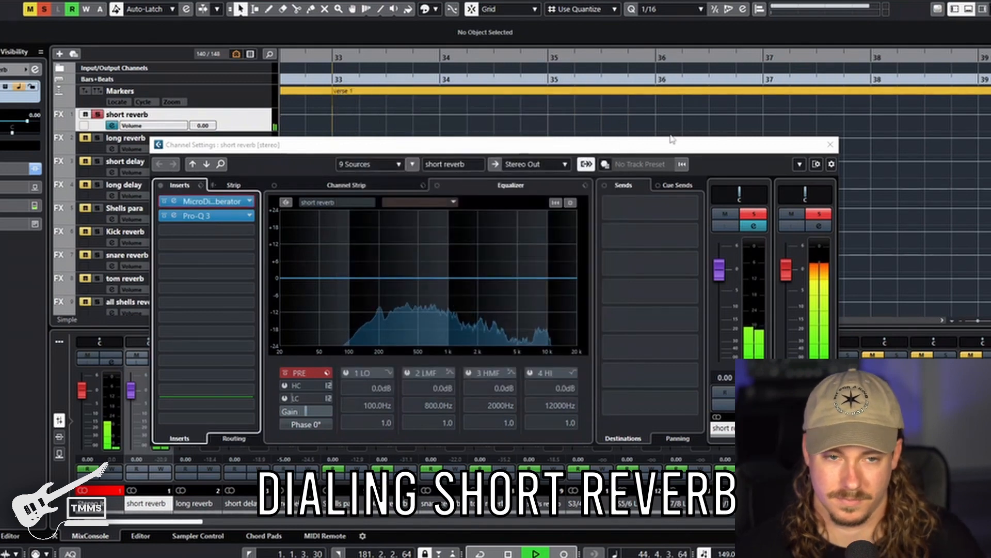
Restart playback to compare the bypassed short reverb with its Micro Digital Reverberator insert active.
key("space")
key("space")
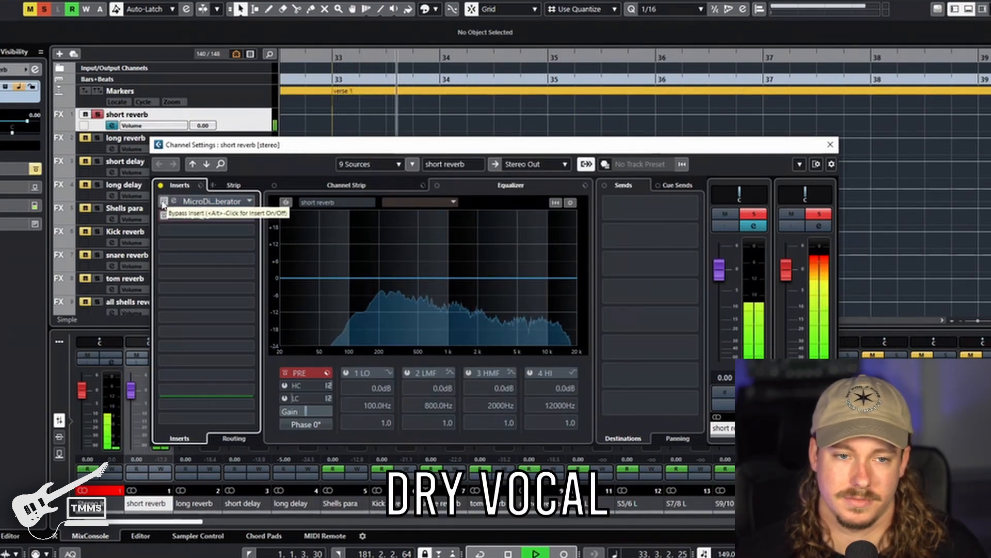
left_click(163, 202)
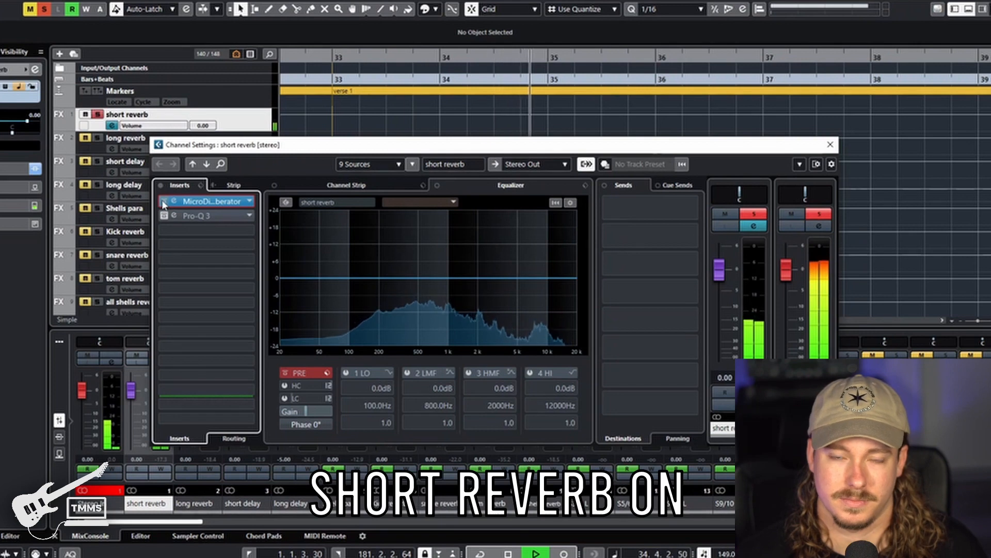
key("space")
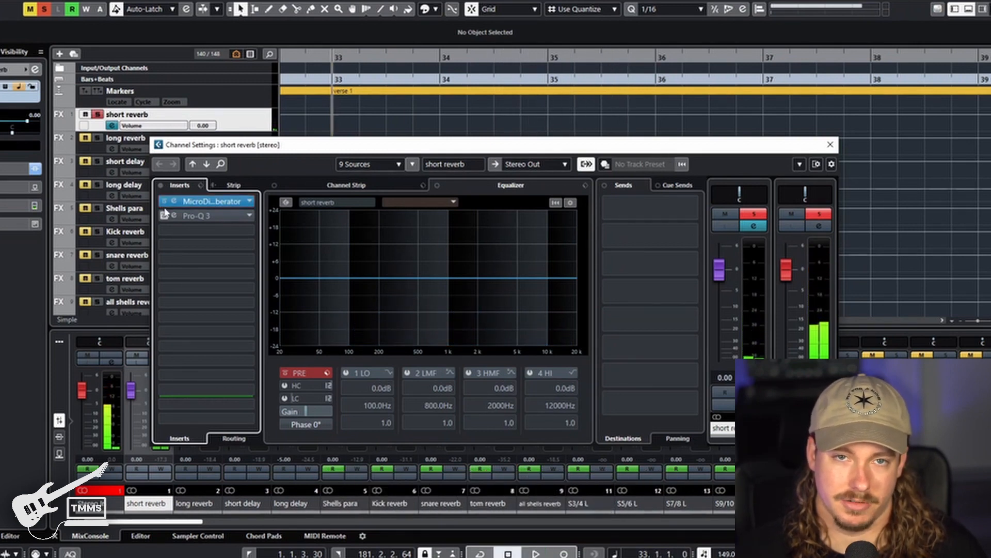
Reactivate the Pro-Q 3 insert on the short reverb channel and review its EQ curve.
left_click(164, 215)
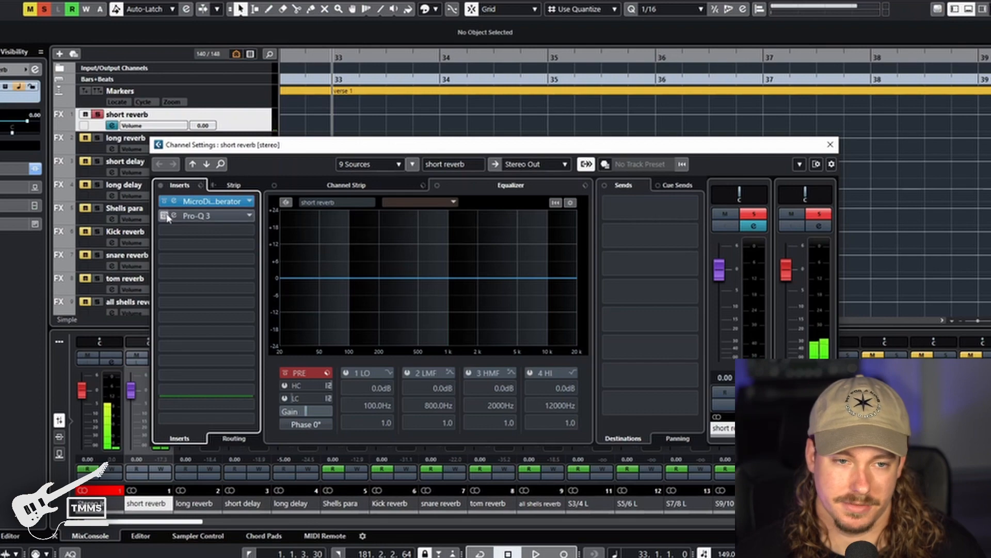
left_click(202, 216)
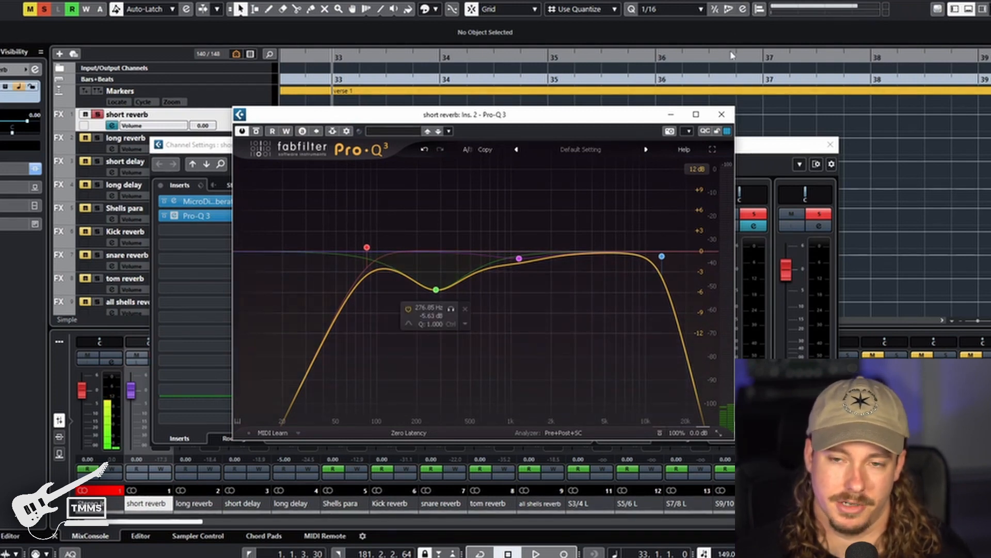
left_click(724, 117)
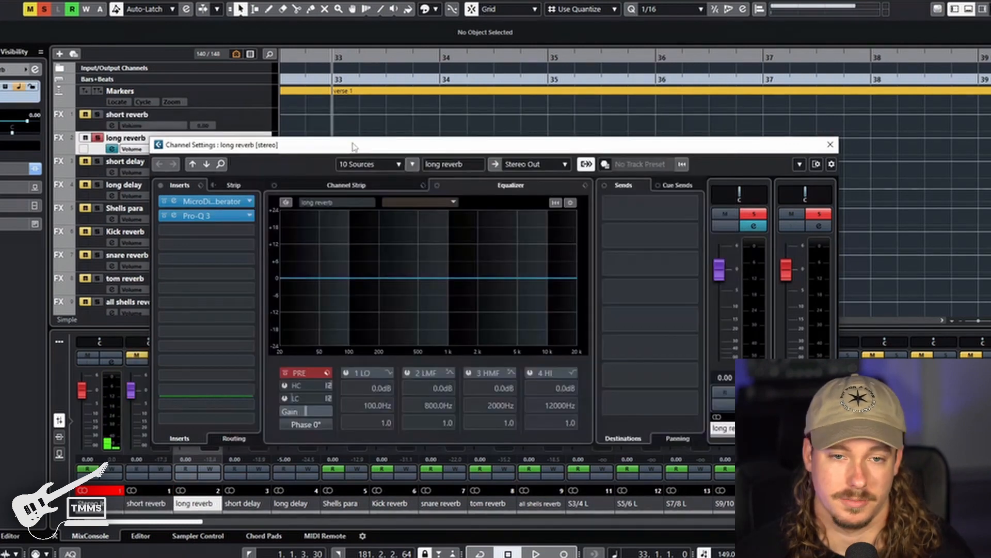
Review the Micro Digital Reverberator settings and the Pro-Q 3 curve on the long reverb channel.
left_click_drag(353, 144, 345, 122)
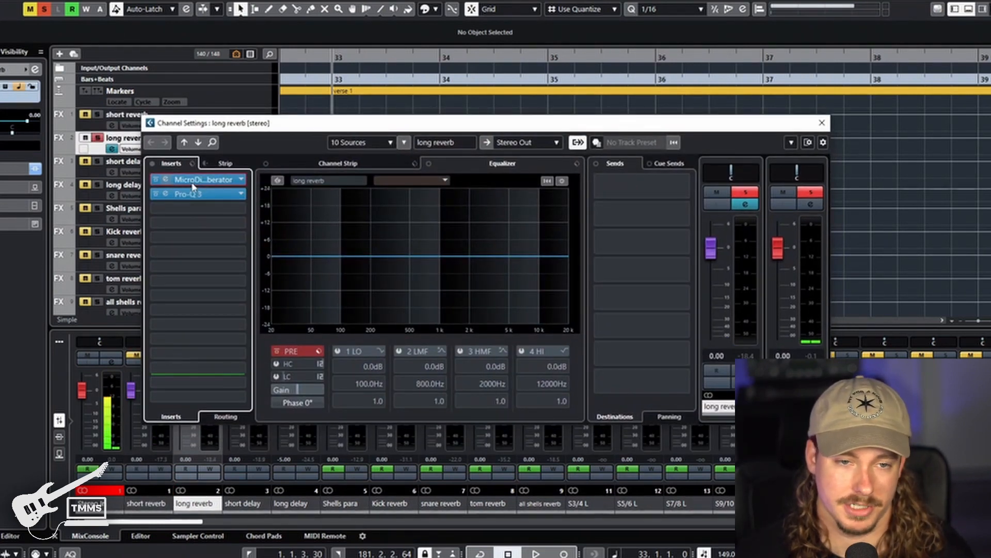
left_click(192, 181)
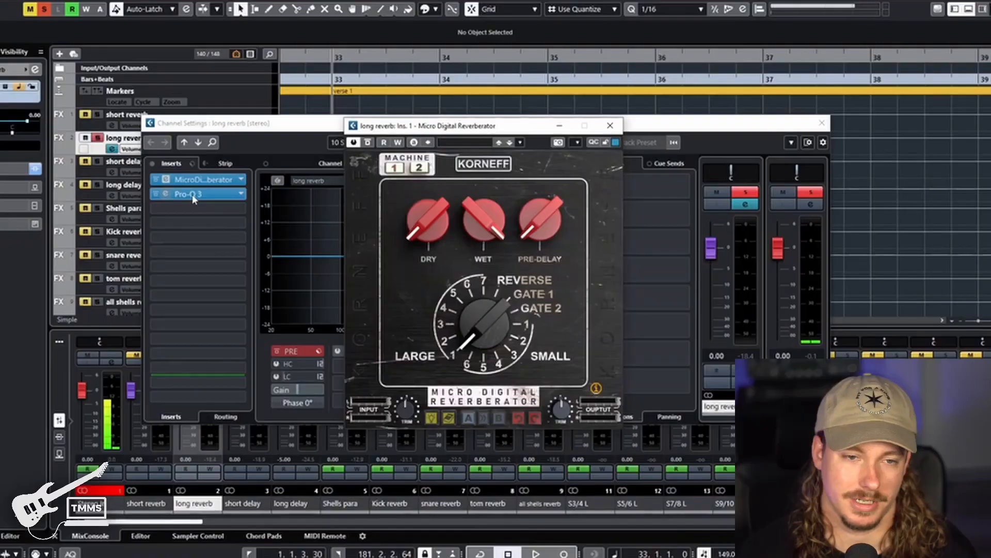
left_click(193, 197)
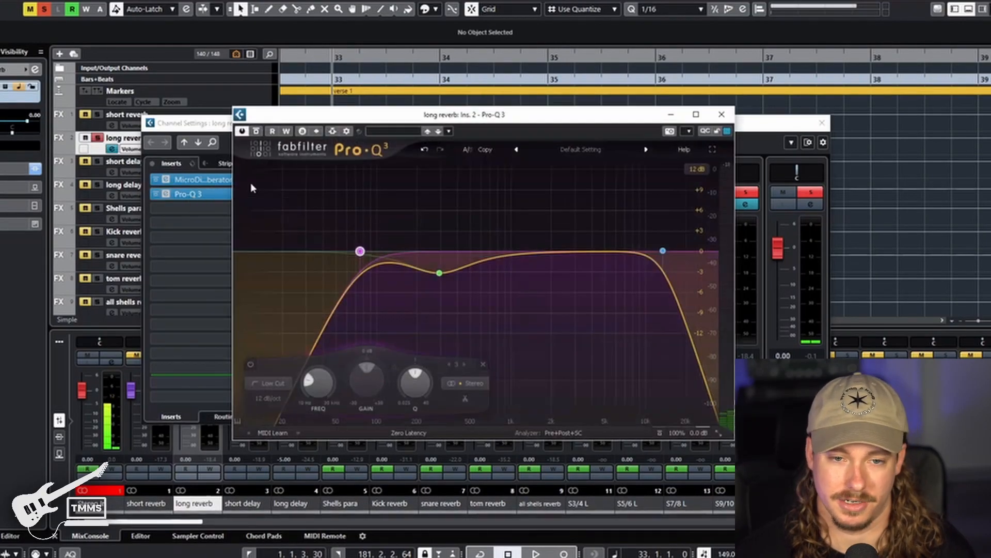
left_click(721, 116)
Play back the vocals with the long reverb alone, and with the short and long reverbs together.
left_click_drag(458, 125, 448, 106)
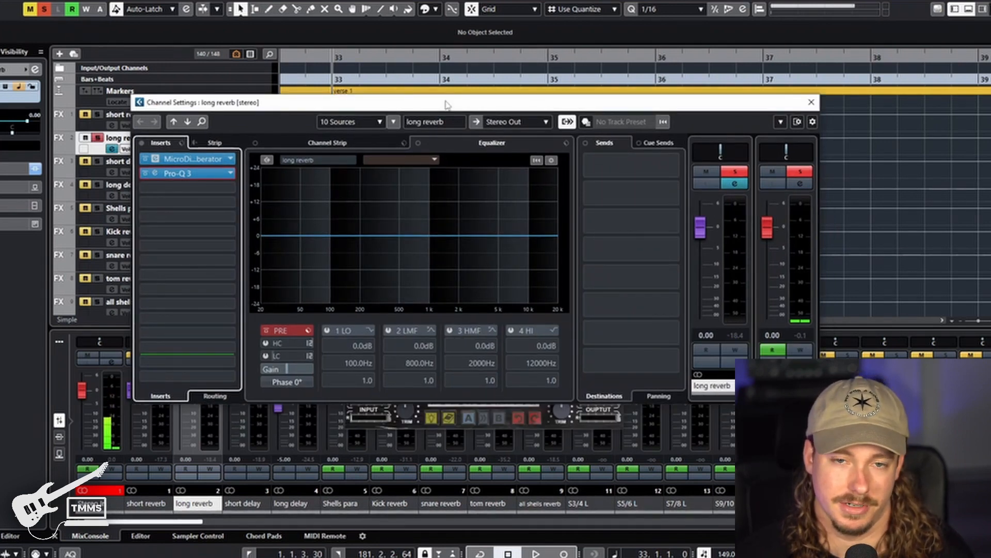
left_click_drag(447, 105, 397, 98)
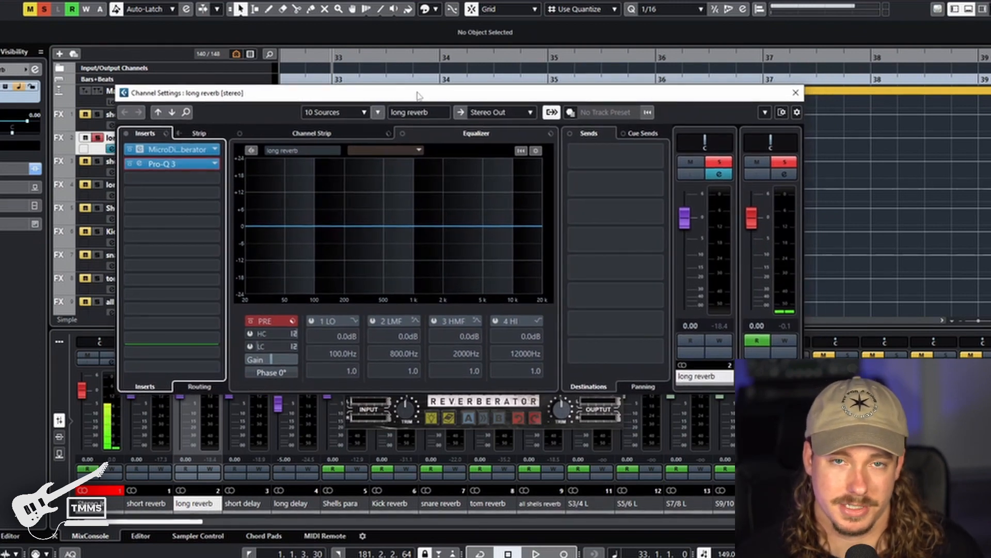
key("space")
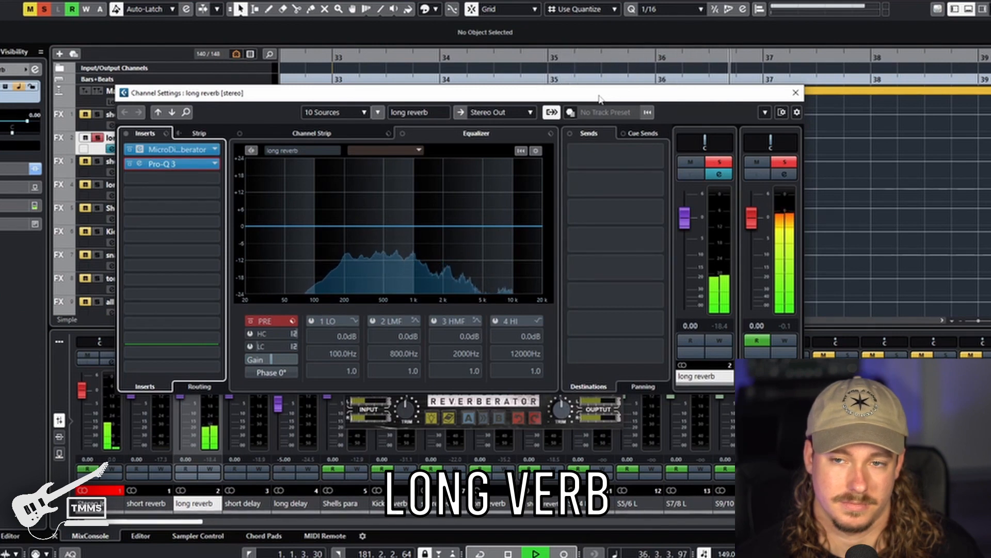
key("space")
left_click_drag(599, 98, 732, 80)
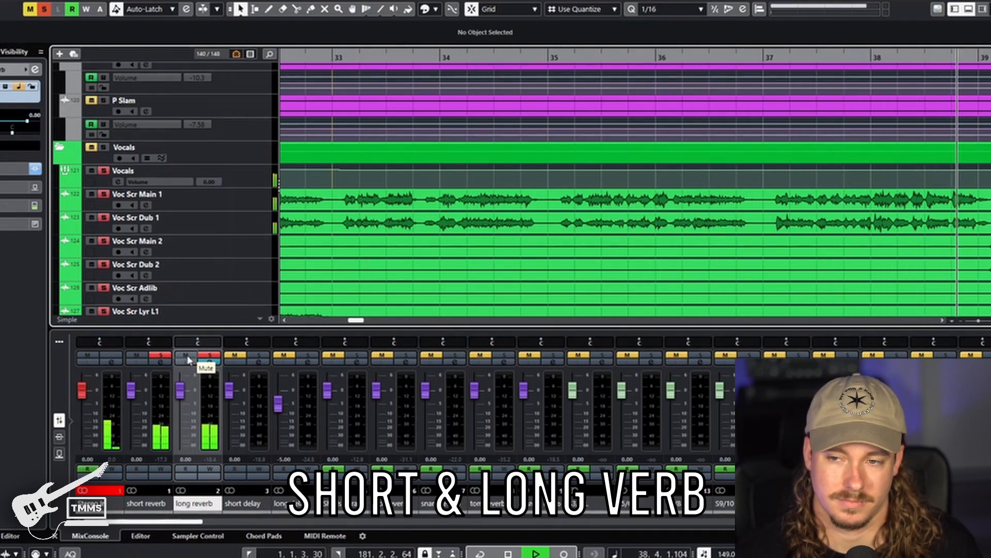
key("space")
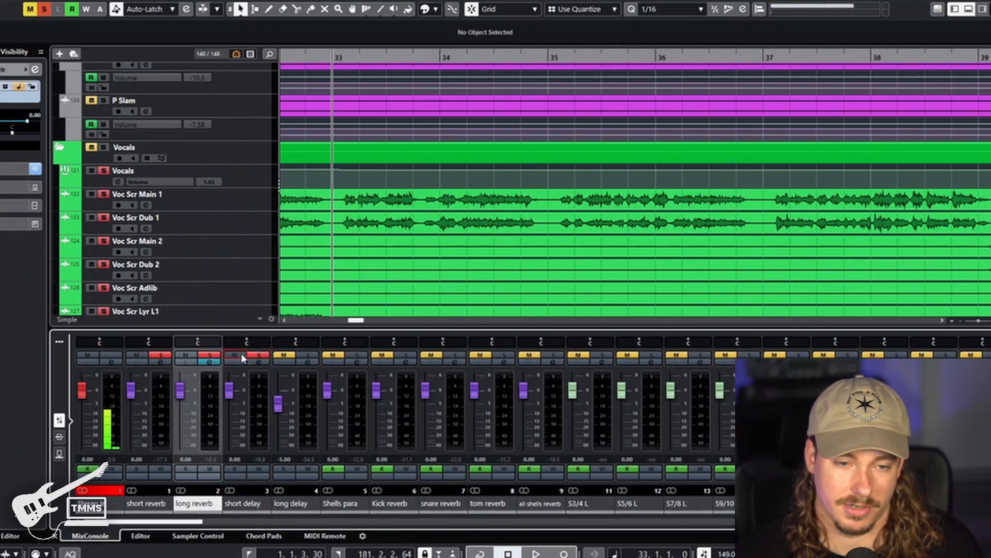
Audition the vocals with the short delay channel soloed and its EffectRack insert open.
left_click(259, 354)
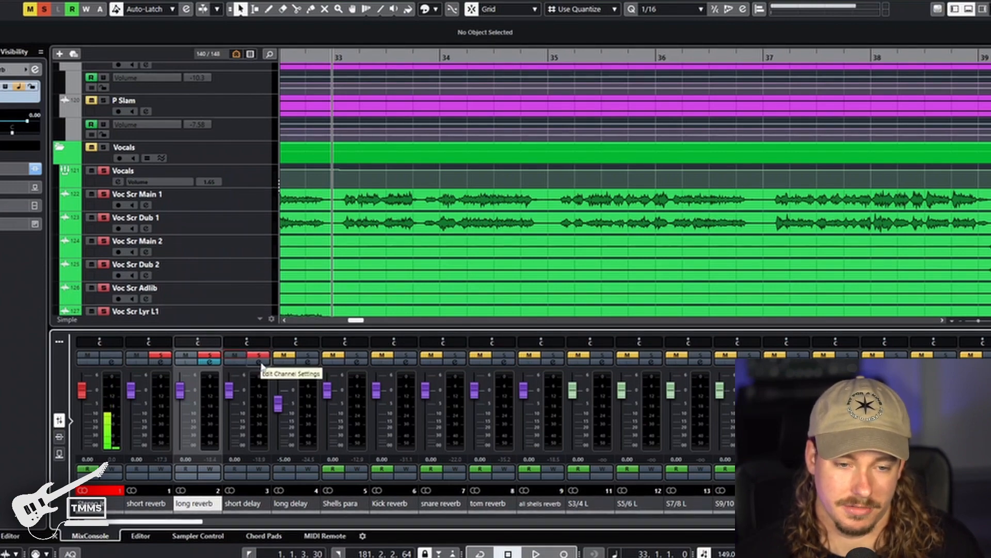
left_click(259, 362)
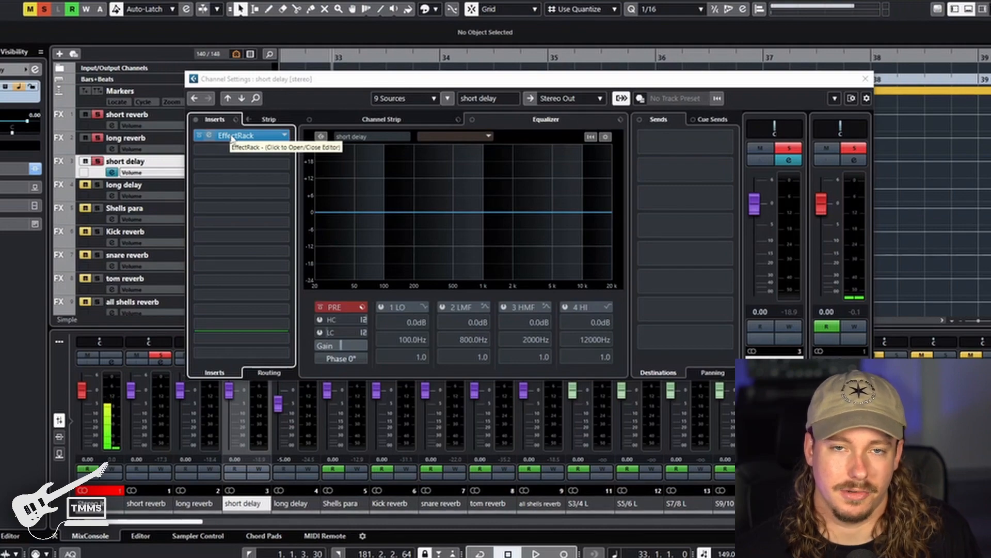
left_click(232, 136)
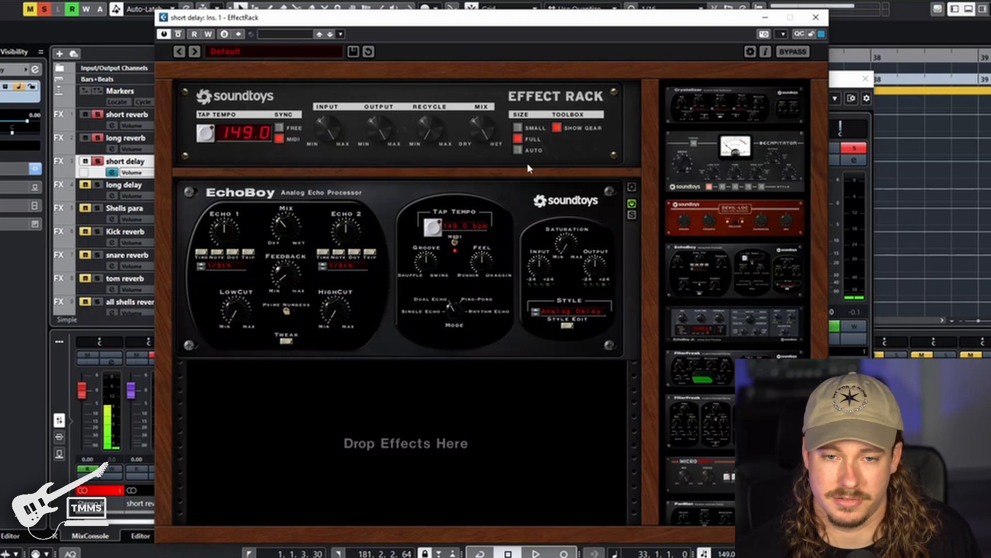
mouse_move(457, 20)
left_mouse_down()
mouse_move(486, 22)
mouse_move(464, 20)
left_mouse_up()
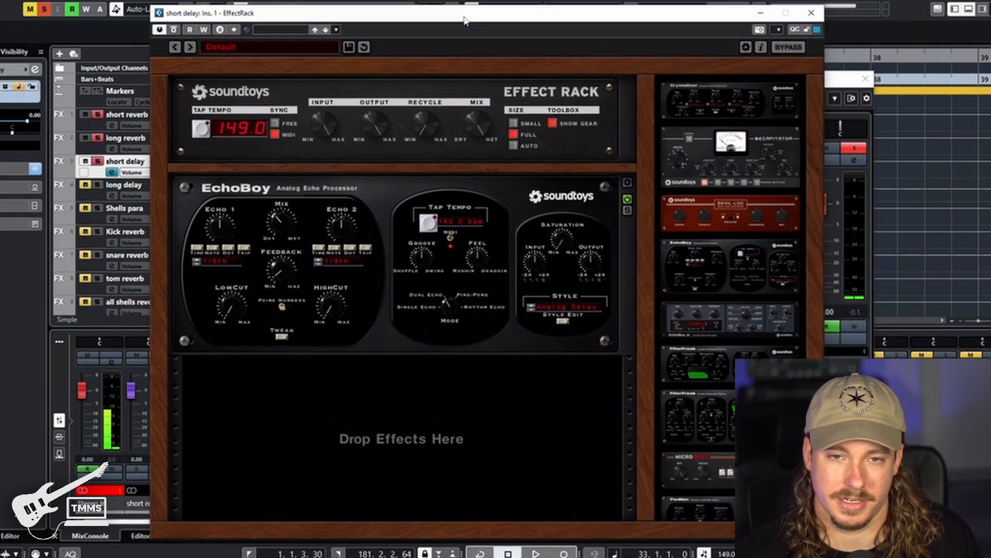
key("space")
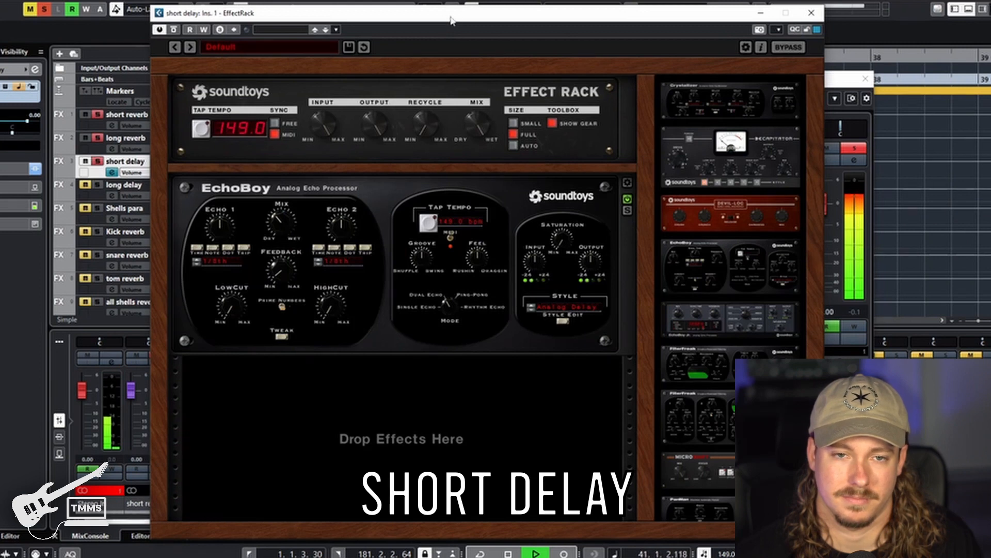
Close the short and long delay EffectRack windows and play back the vocals with all reverbs and delays combined.
key("space")
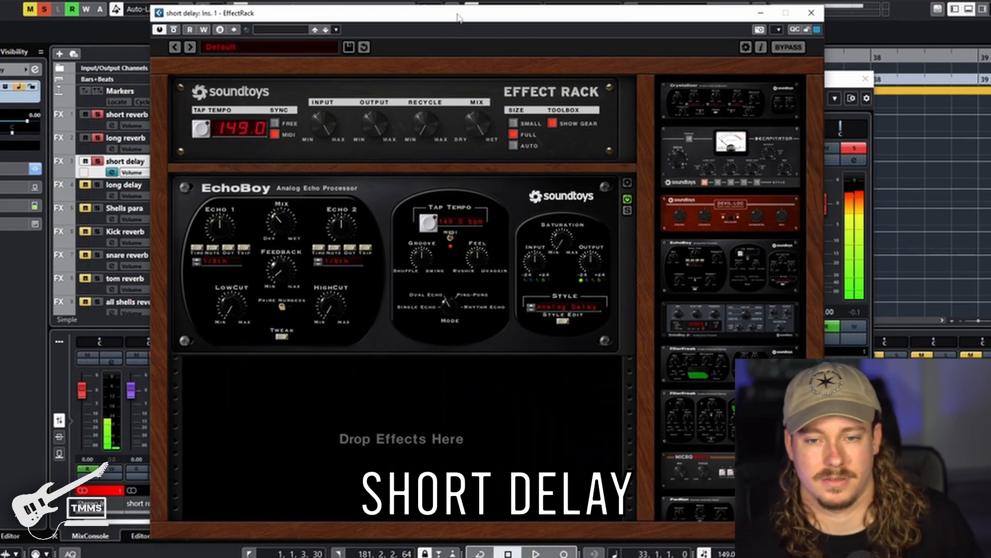
left_click(811, 13)
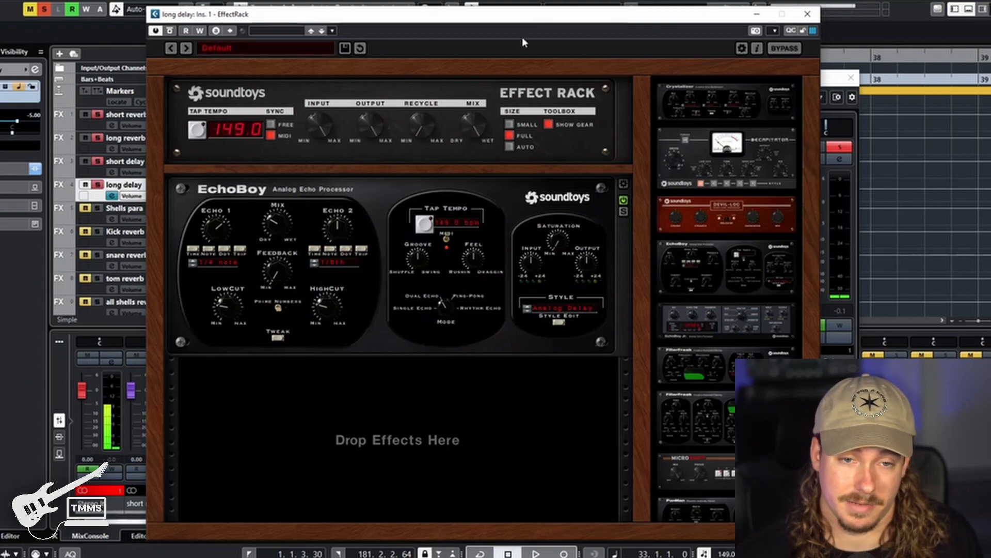
left_click(808, 14)
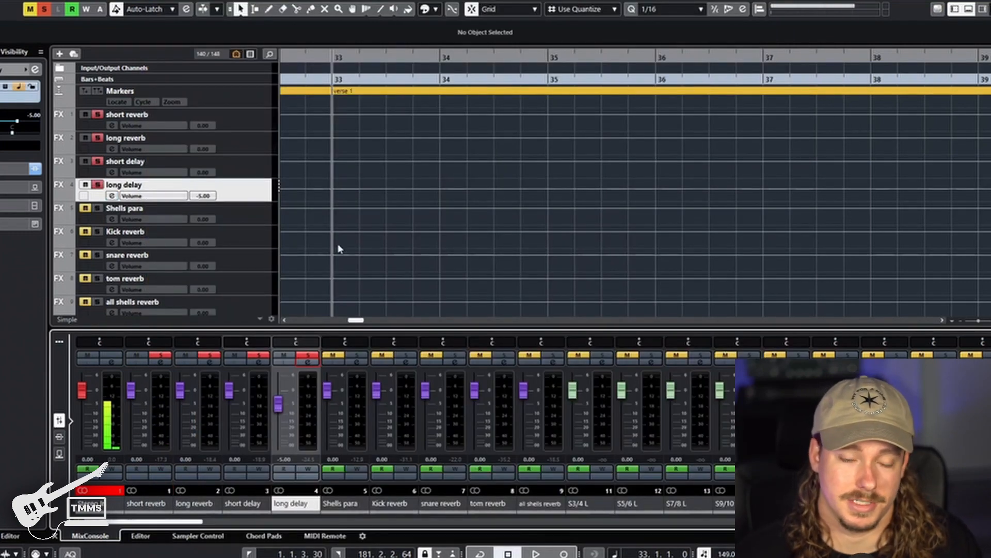
key("space")
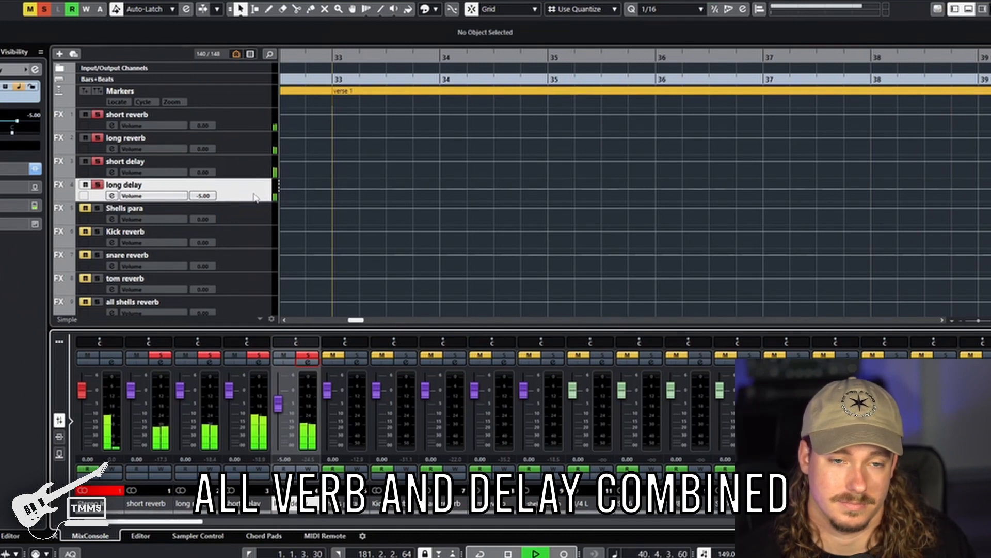
key("space")
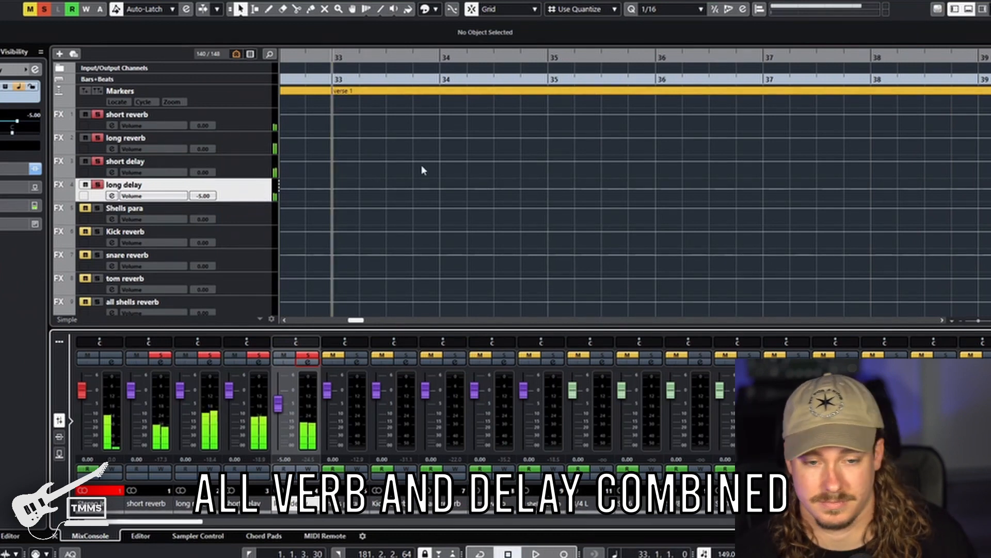
Open the Vocals group channel's settings and examine its reverb and delay sends and the destinations offered for an empty send slot.
scroll(635, 189, "down", 20)
scroll(635, 189, "down", 20)
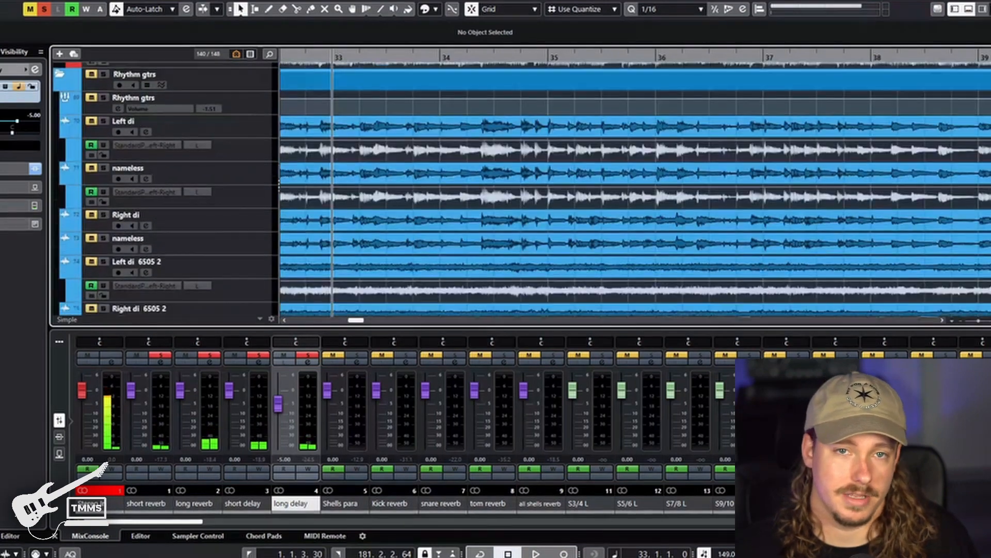
scroll(635, 189, "down", 20)
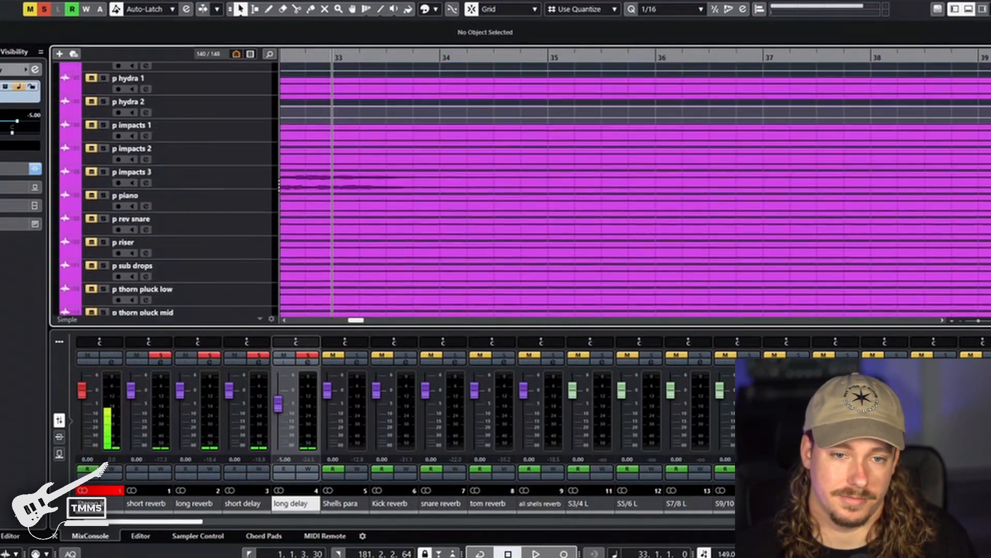
scroll(635, 189, "down", 1)
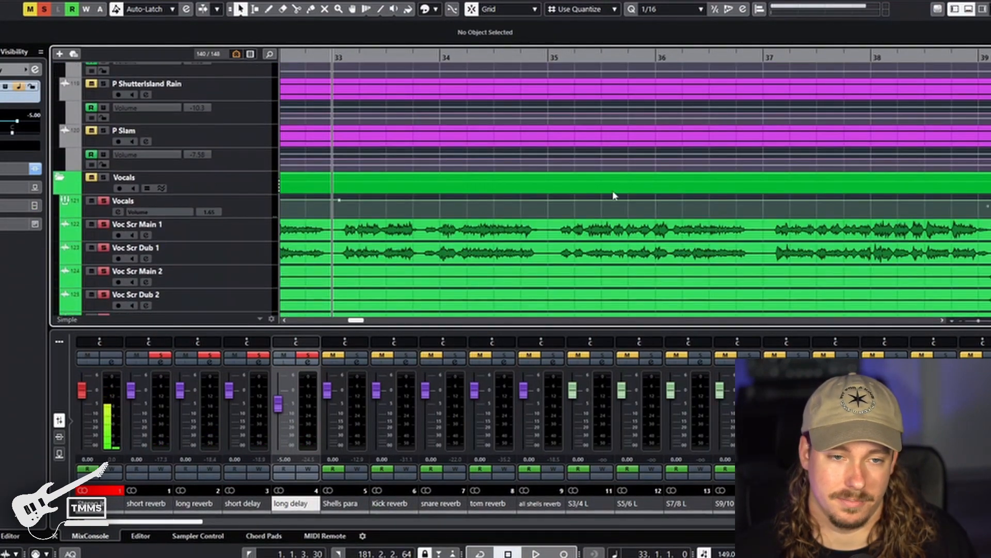
left_click(119, 208)
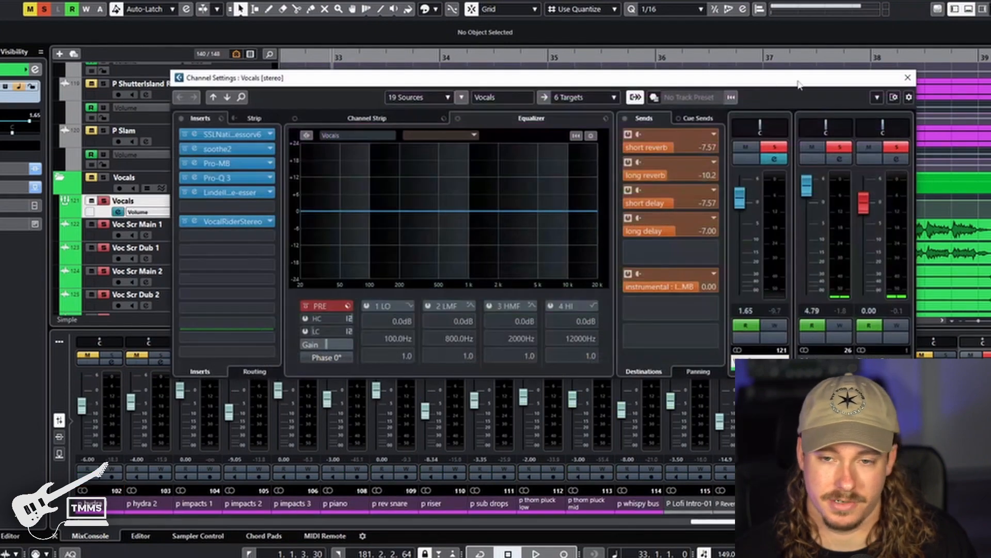
left_click_drag(751, 78, 685, 84)
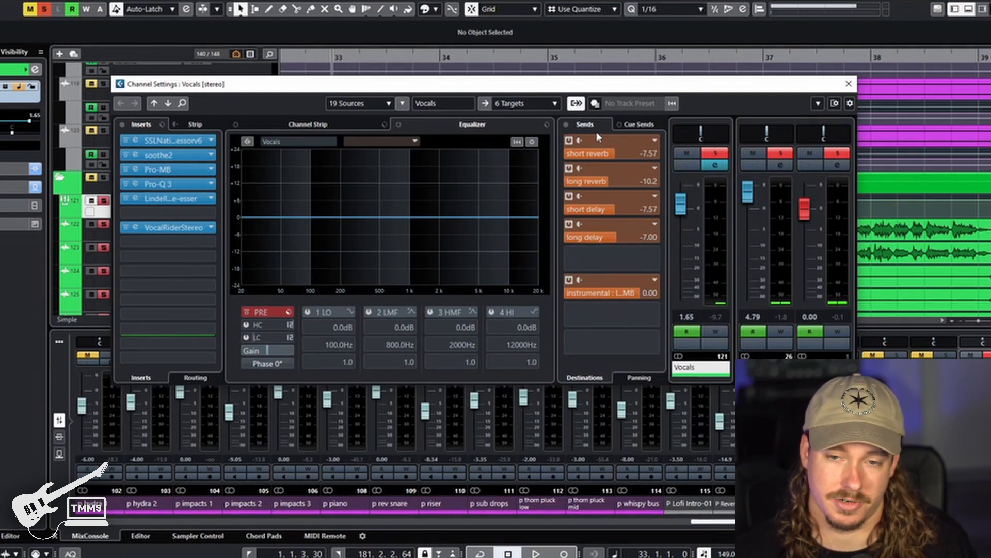
left_click(610, 260)
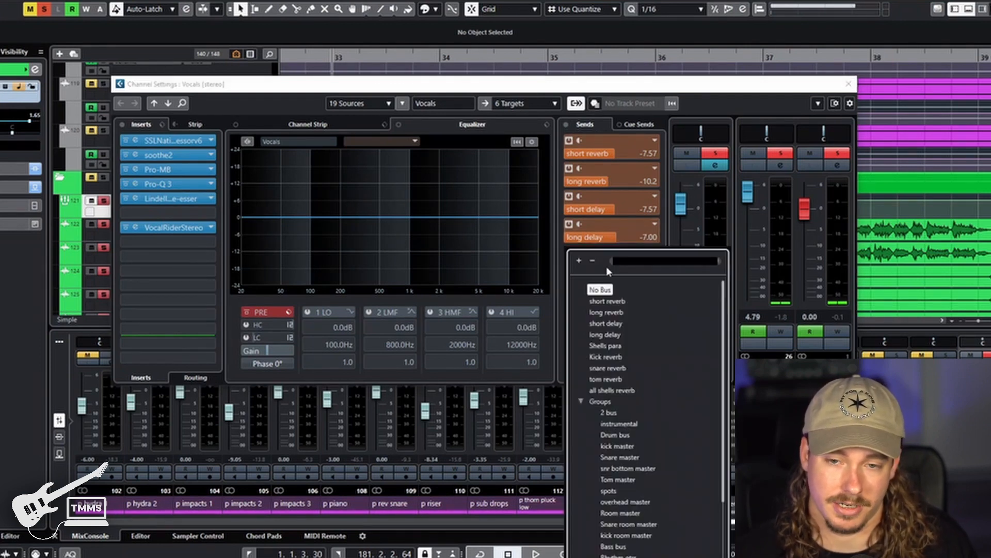
left_click(603, 156)
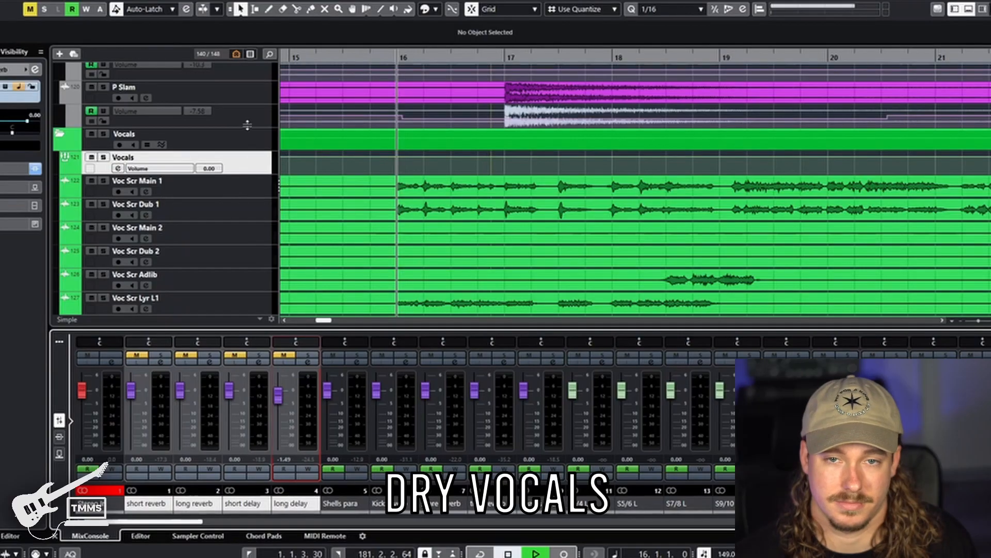
Unmute the short reverb, long reverb, short delay and long delay channels one after another during playback of the full mix.
left_click(137, 355)
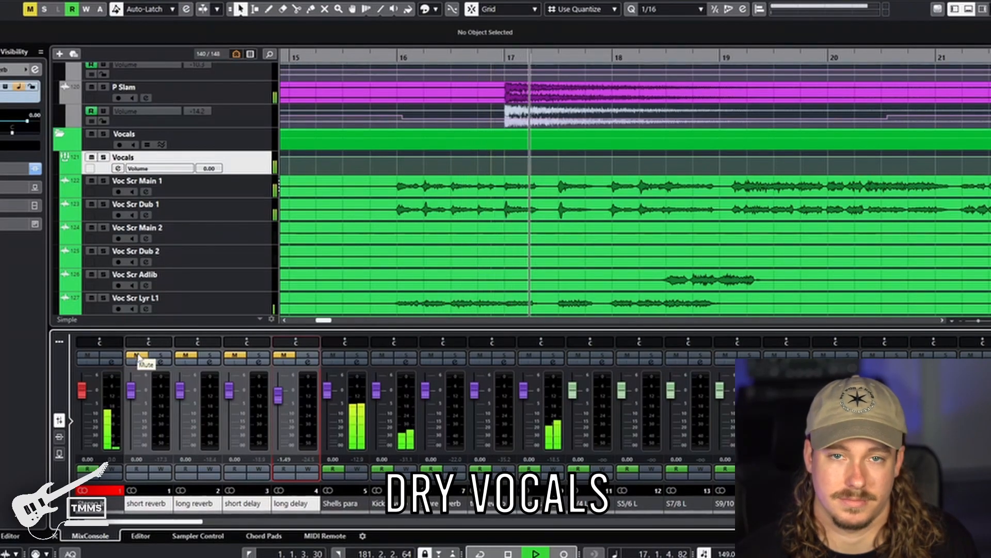
left_click(184, 355)
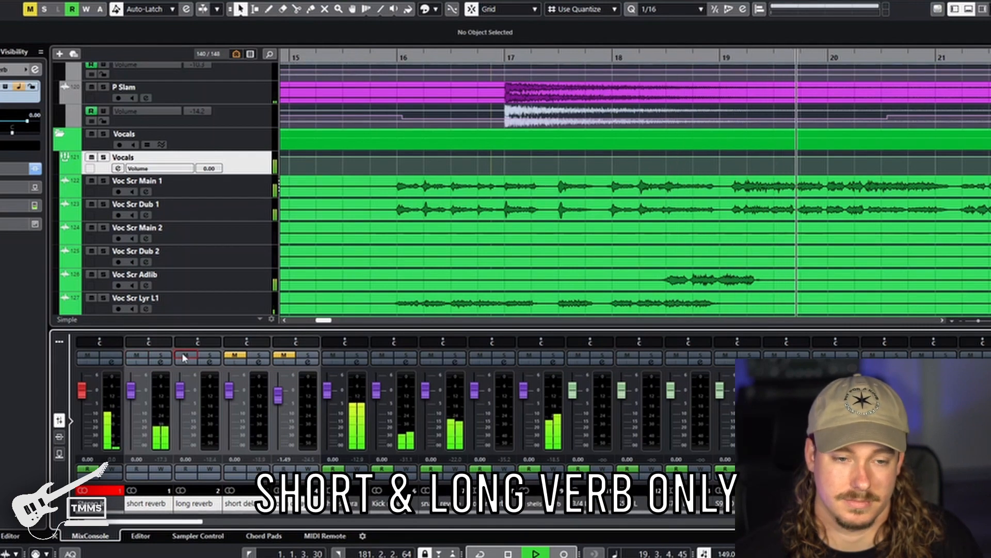
left_click(235, 356)
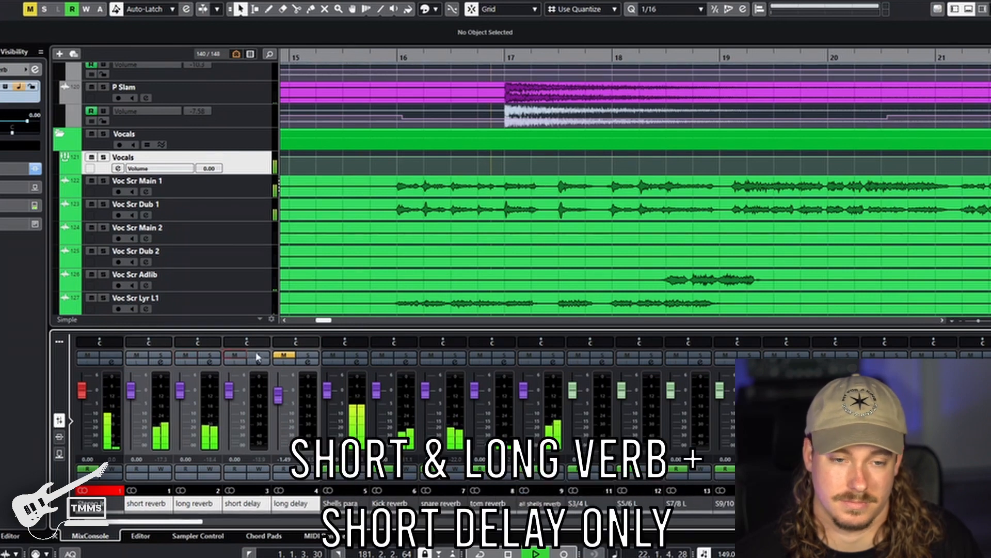
left_click(283, 355)
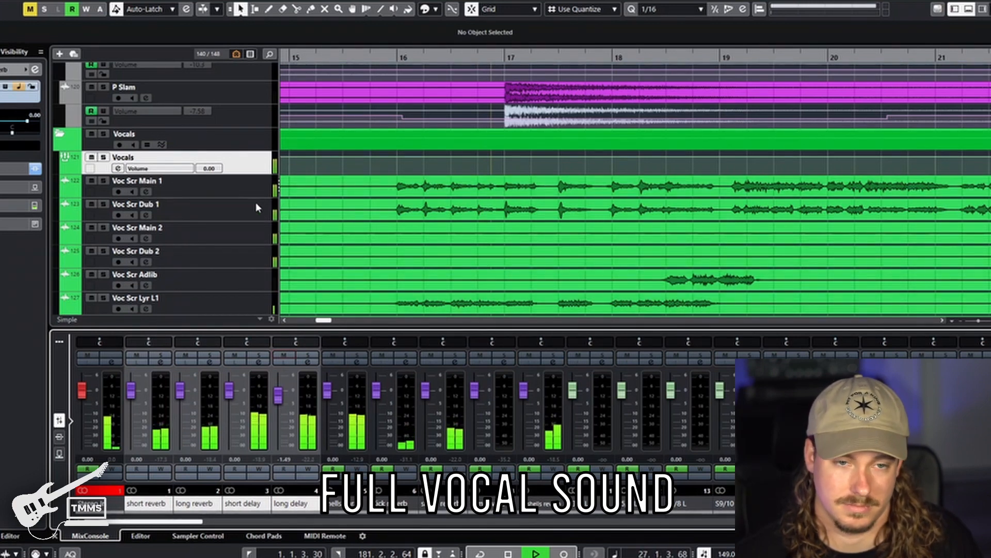
Solo the Vocals group channel, then mute the long delay, short delay, long reverb and short reverb channels in turn during playback.
left_click(103, 157)
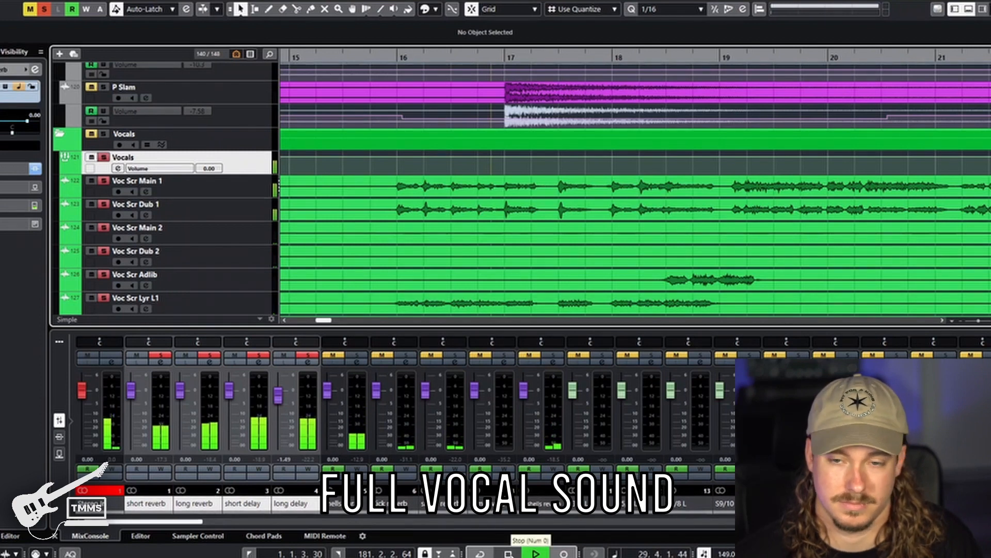
left_click(285, 356)
left_click(234, 356)
left_click(185, 356)
left_click(137, 355)
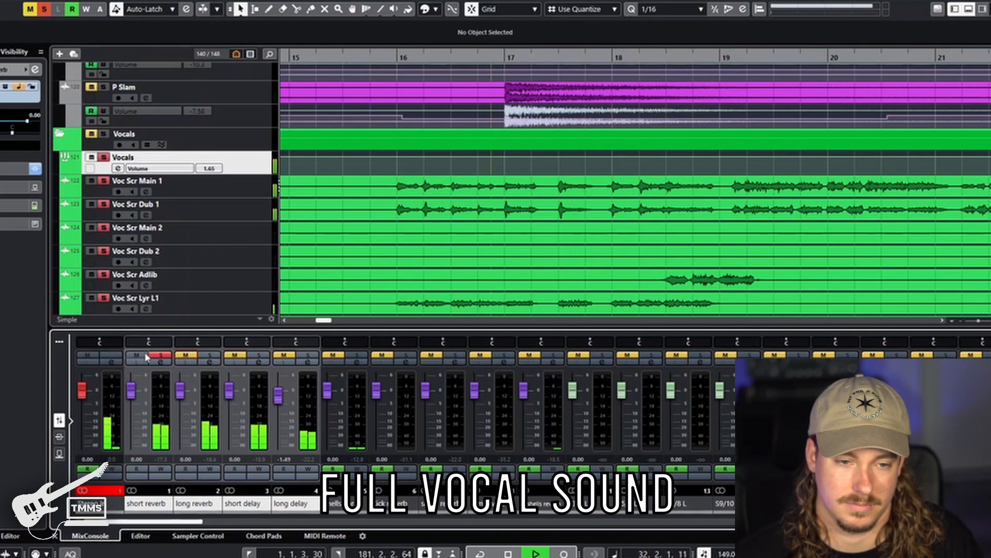